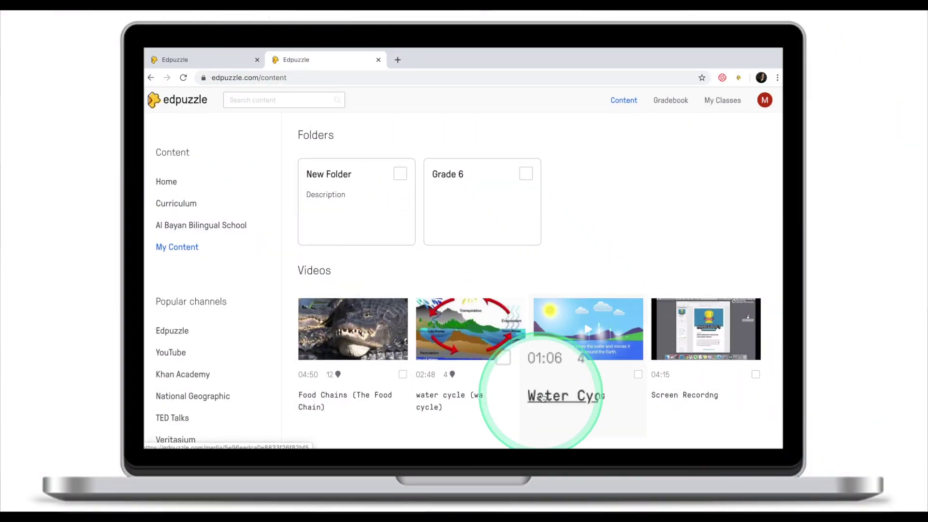
- Assign Water Cycle Song to EdPuzzle Classic Class for all students, starting today, skipping prevented
left_click(568, 396)
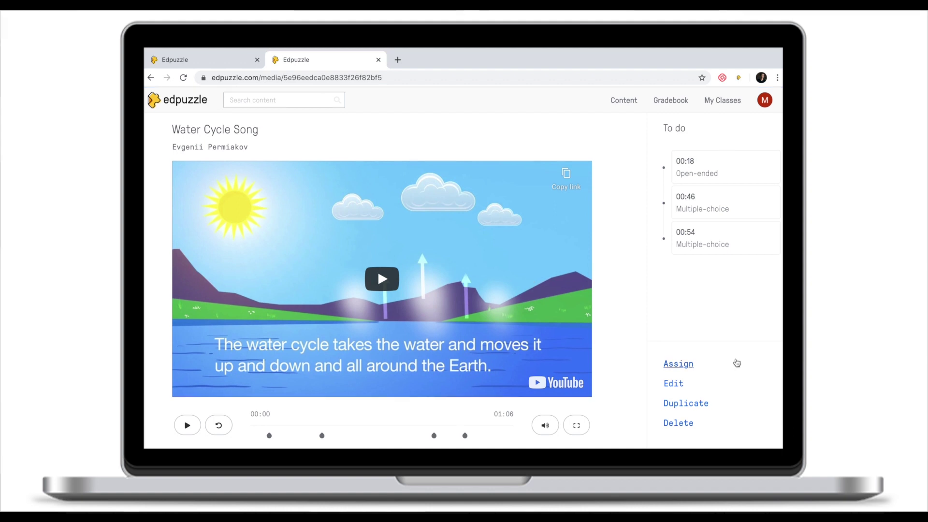
left_click(678, 364)
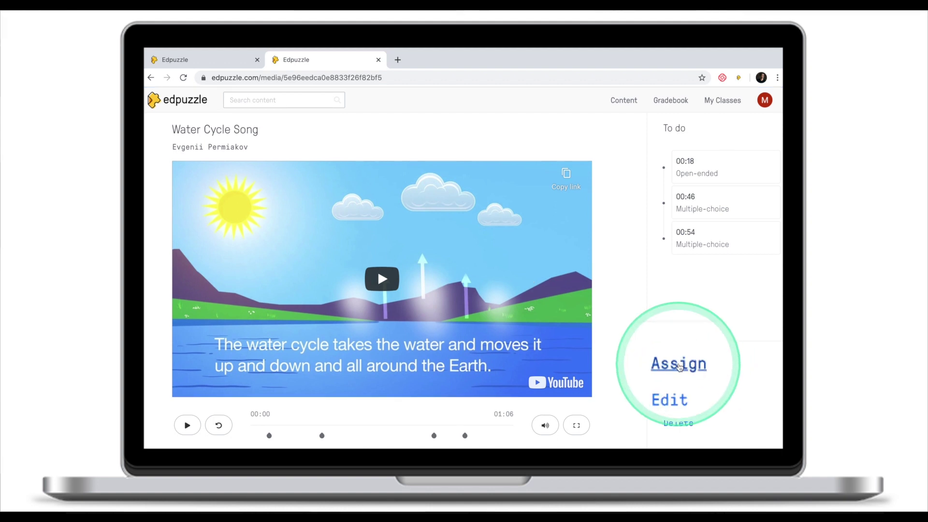
left_click(305, 158)
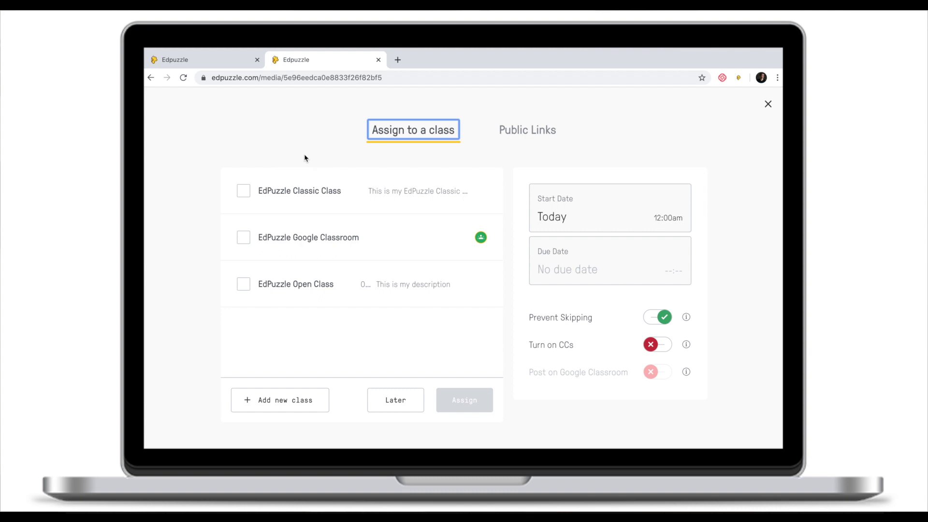
left_click(243, 192)
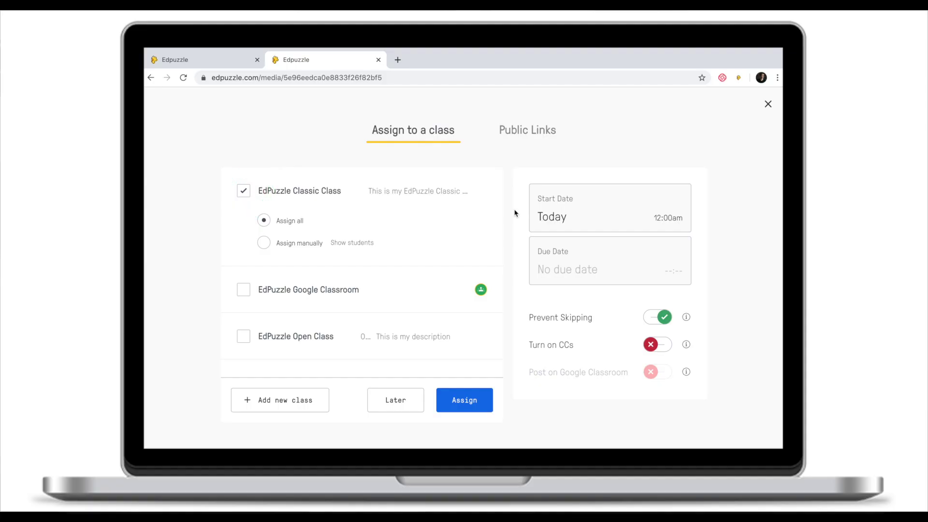
left_click(563, 254)
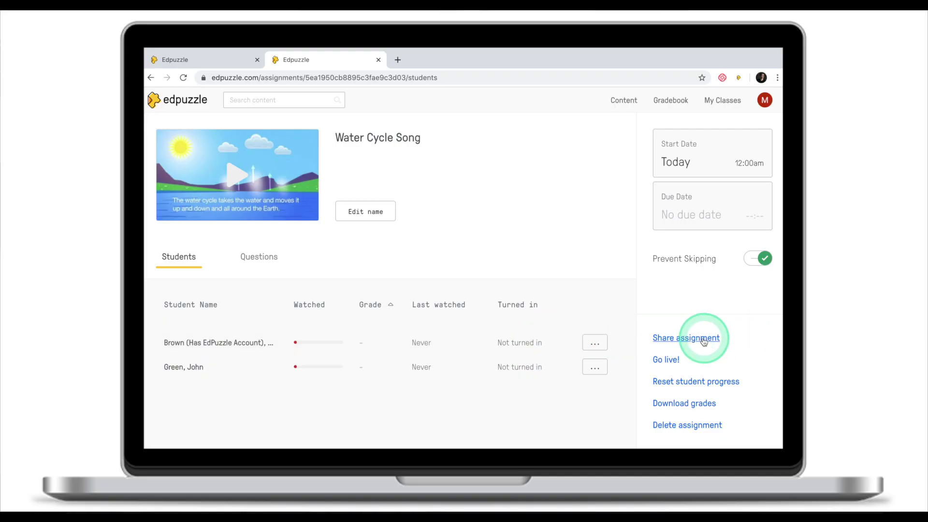
- View the assignment's share link, close it, and bring up the class's student view on the tablet
left_click(702, 340)
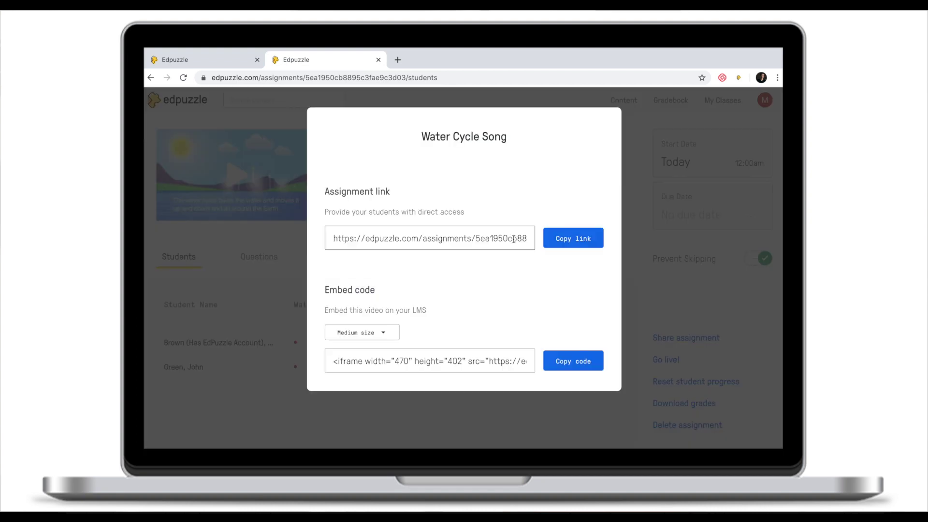
key("Escape")
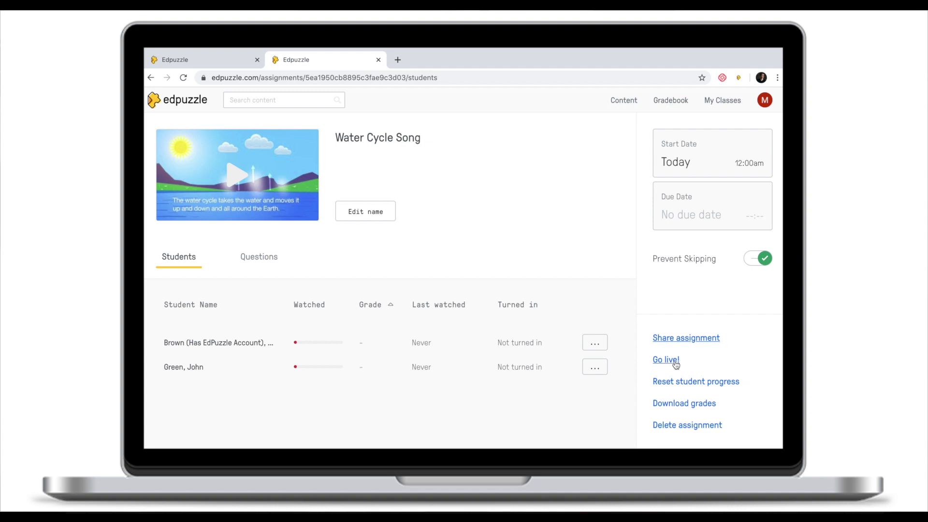
left_click(336, 356)
left_click(781, 379)
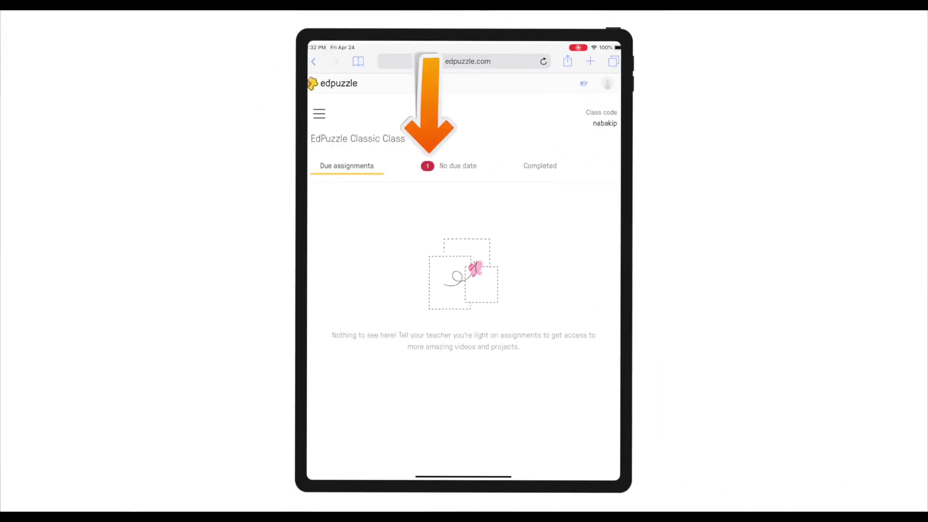
- List the student's no-due-date assignments to find Water Cycle Song
left_click(457, 165)
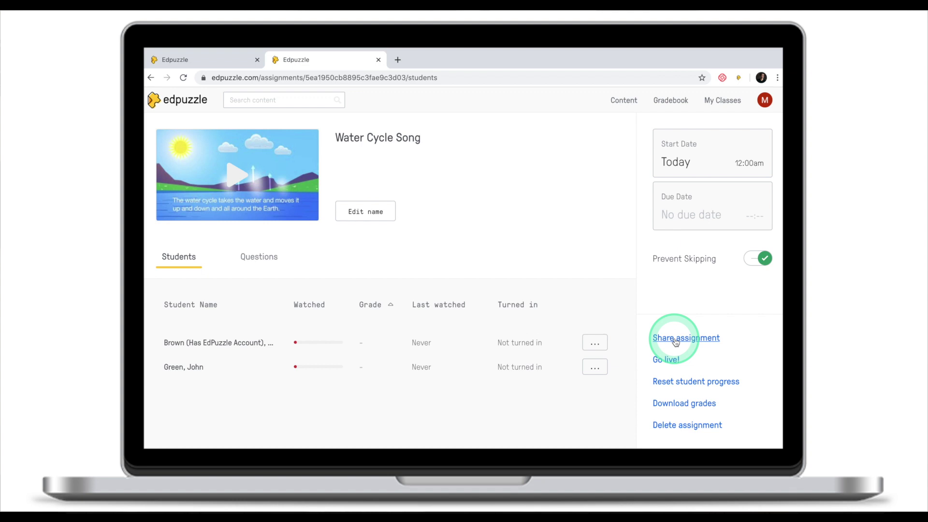
- Open the Water Cycle Song assignment's sharing options to get its link
left_click(675, 339)
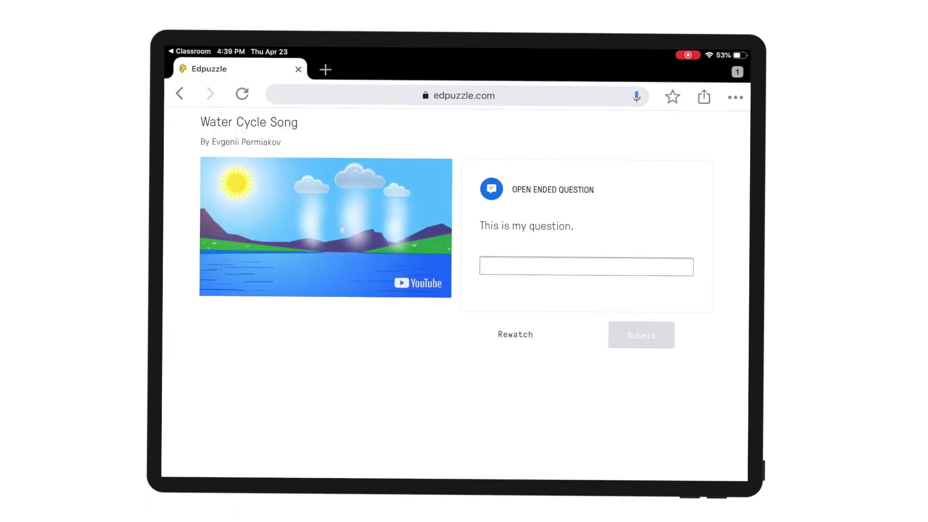
- Answer the open-ended question with 'This is my answer'
left_click(586, 266)
type("This is my answer")
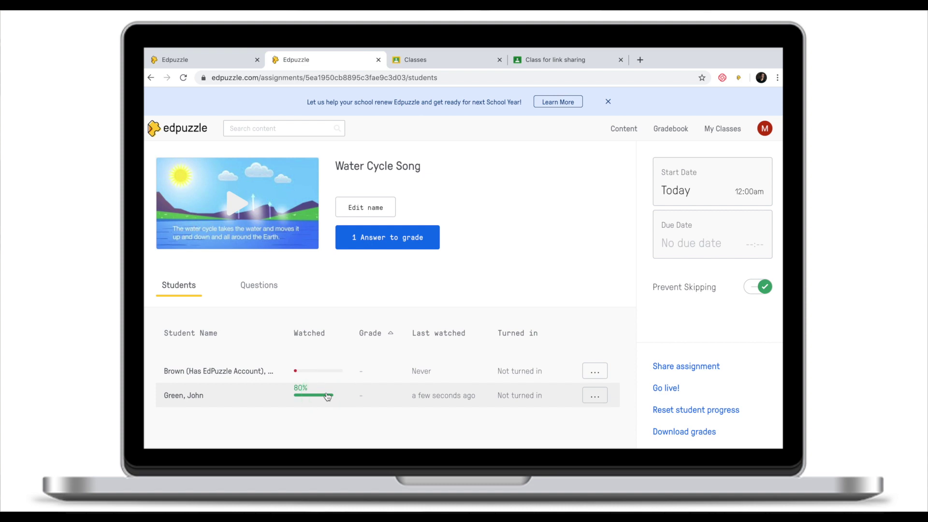
- Review each student's progress details, moving between the two students
left_click(327, 396)
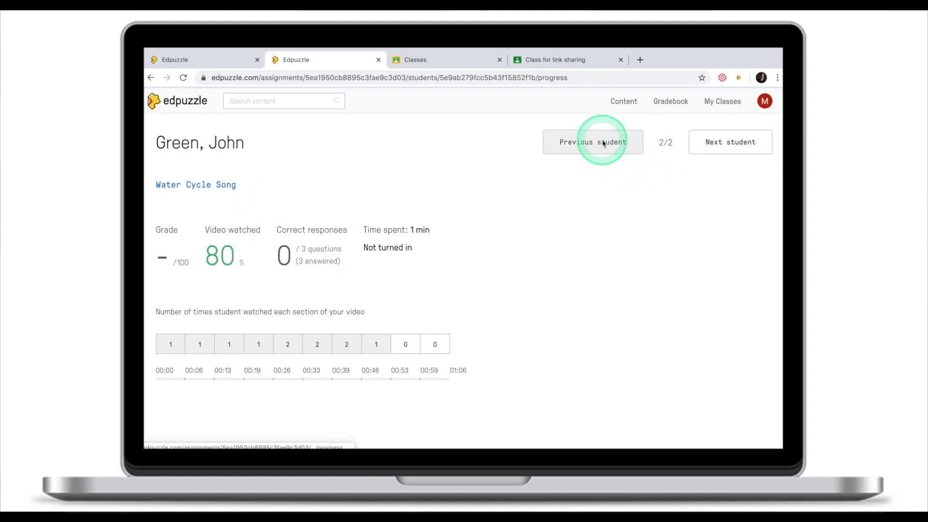
left_click(624, 142)
scroll(534, 237, "down", 1)
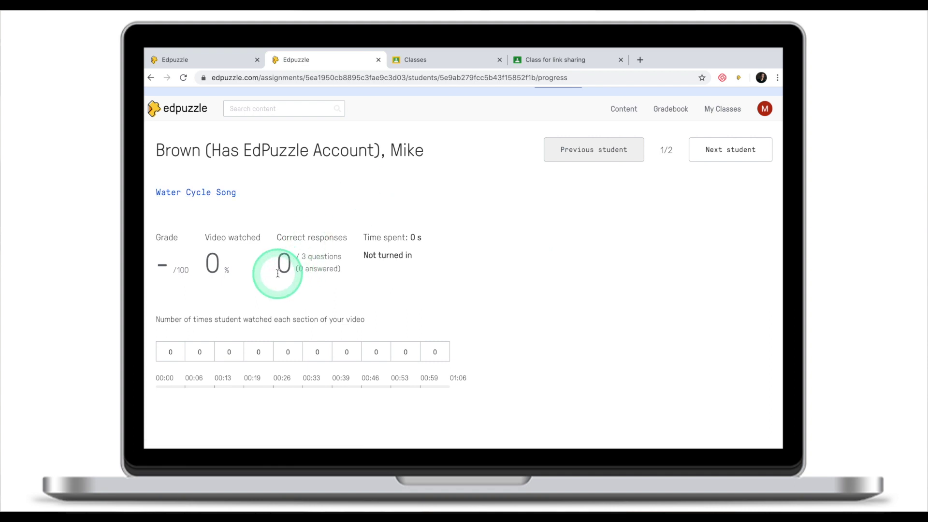
left_click(728, 150)
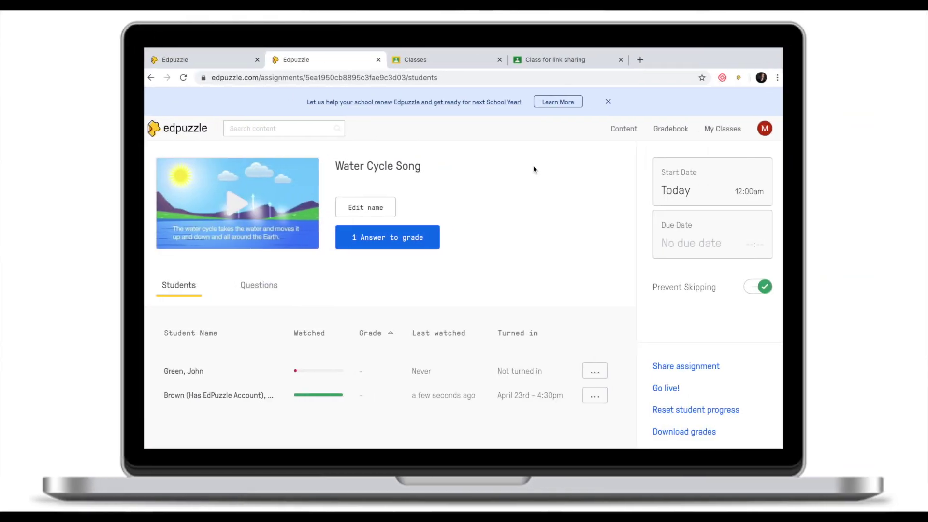
- In the answer to grade, try incorrect and full-marks correct, then clear the score
left_click(385, 237)
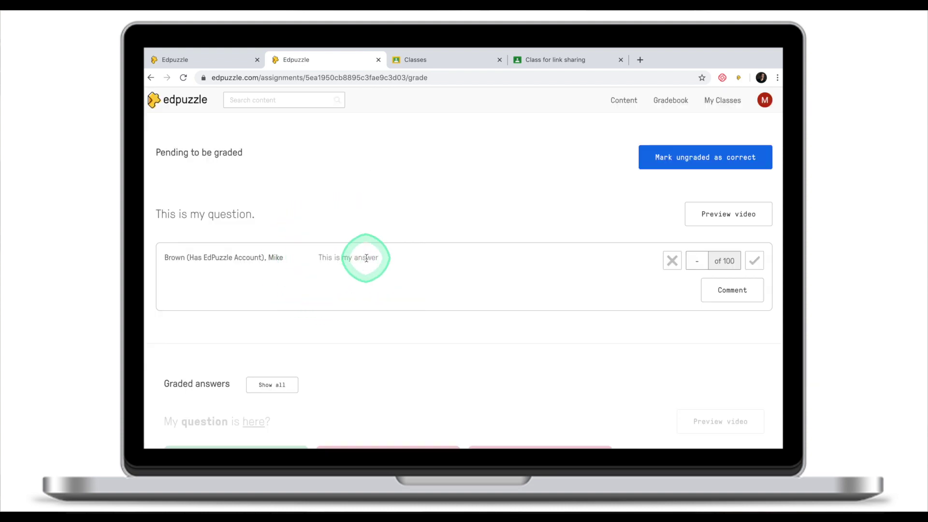
left_click(671, 261)
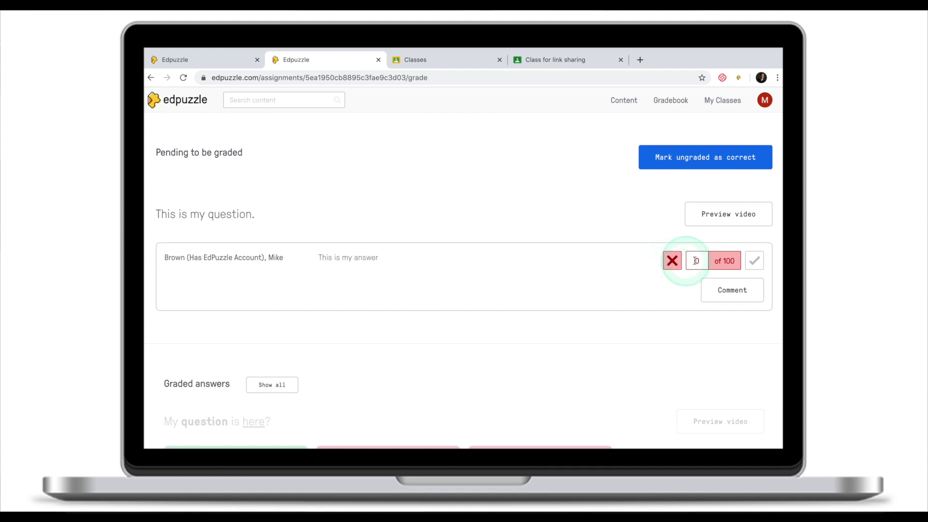
left_click(756, 262)
left_click(757, 264)
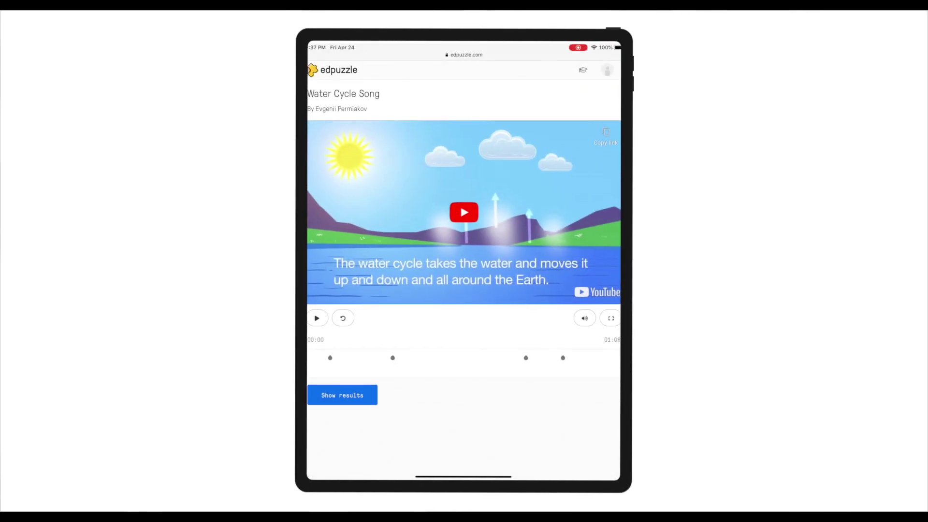
- Check the student's results and completed, graded Water Cycle Song assignment
left_click(342, 389)
scroll(463, 280, "down", 2)
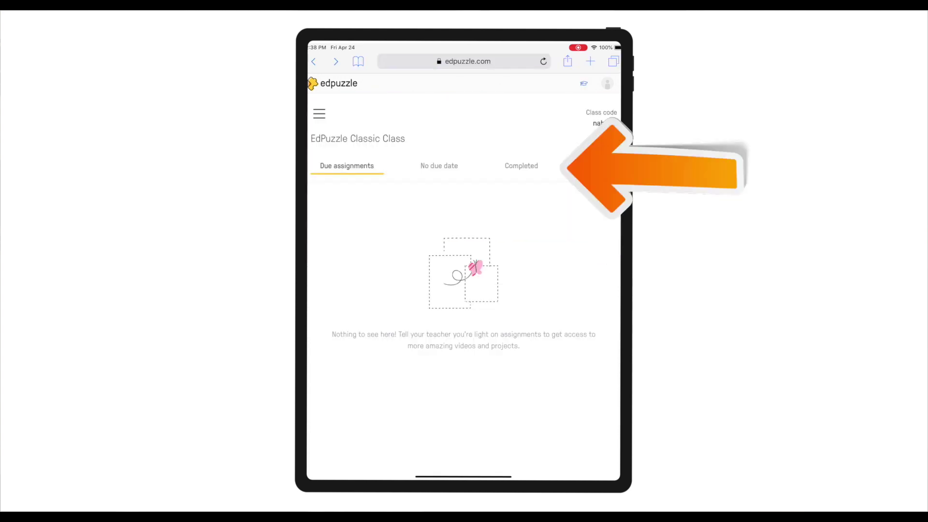
left_click(521, 166)
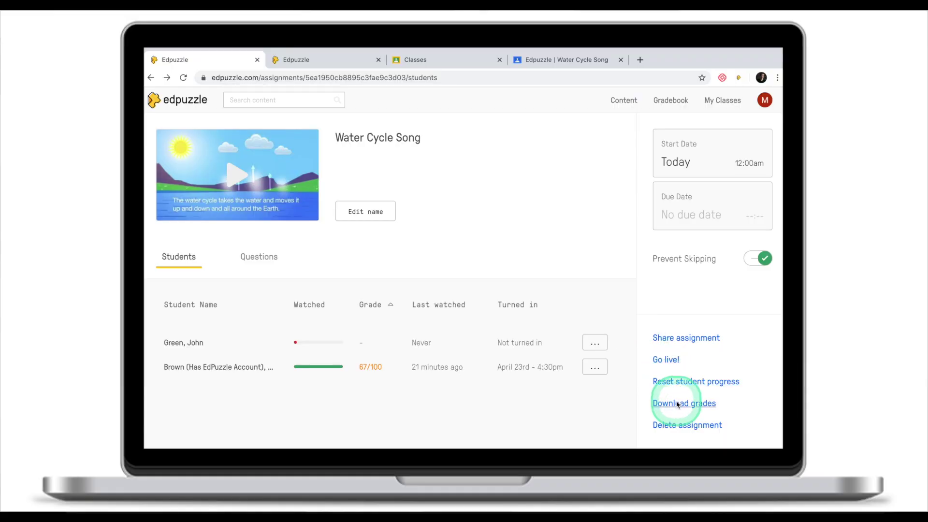
- Download the Water Cycle Song grades CSV and browse its columns in Numbers
left_click(678, 403)
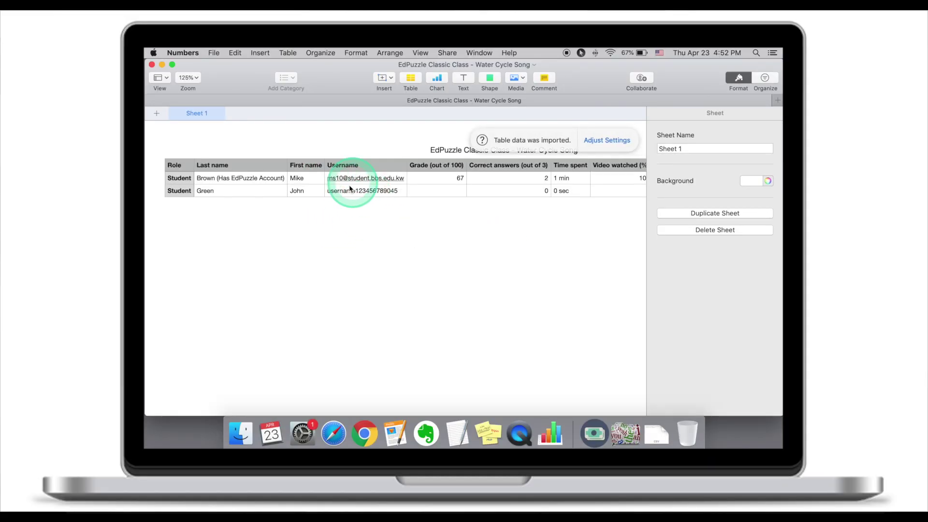
scroll(355, 191, "right", 2)
scroll(356, 188, "left", 2)
scroll(254, 178, "right", 5)
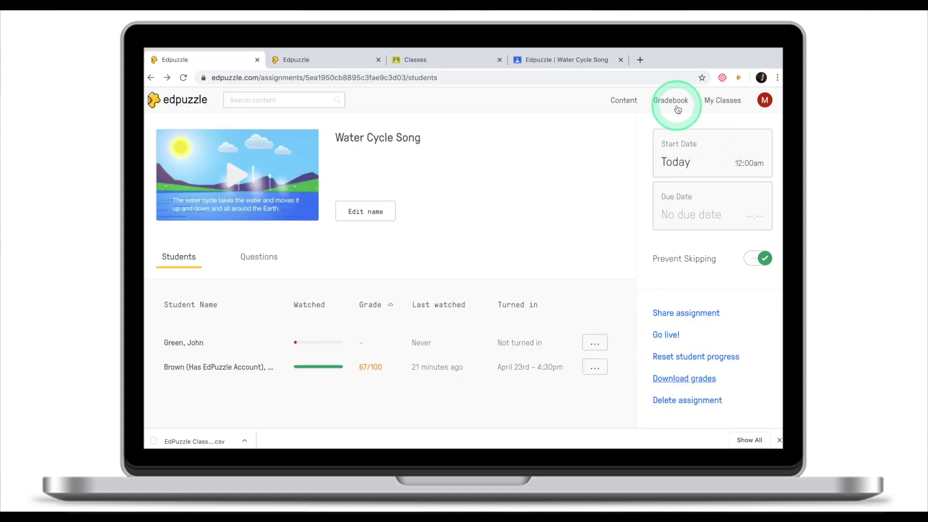
- Export the whole class gradebook as a CSV file
left_click(678, 109)
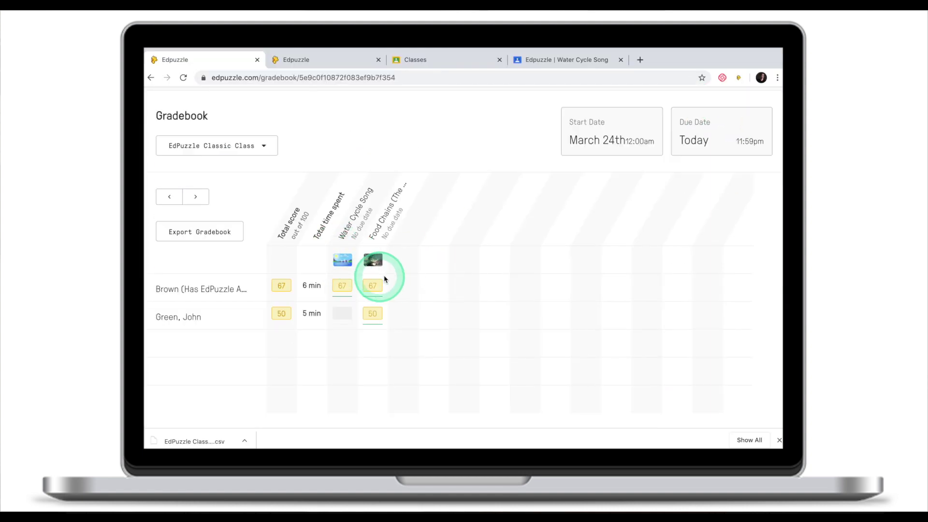
left_click(217, 227)
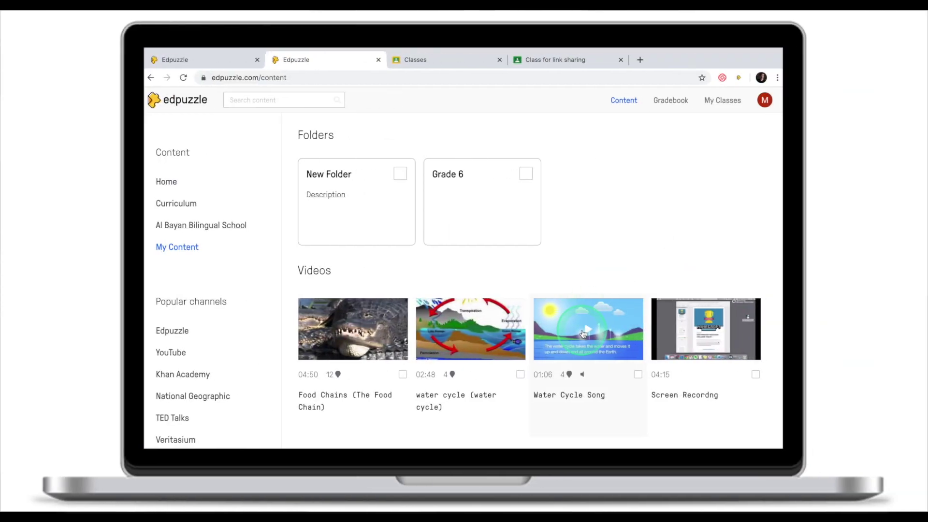
- Open the Water Cycle Song video page and begin assigning it to a class
left_click(565, 333)
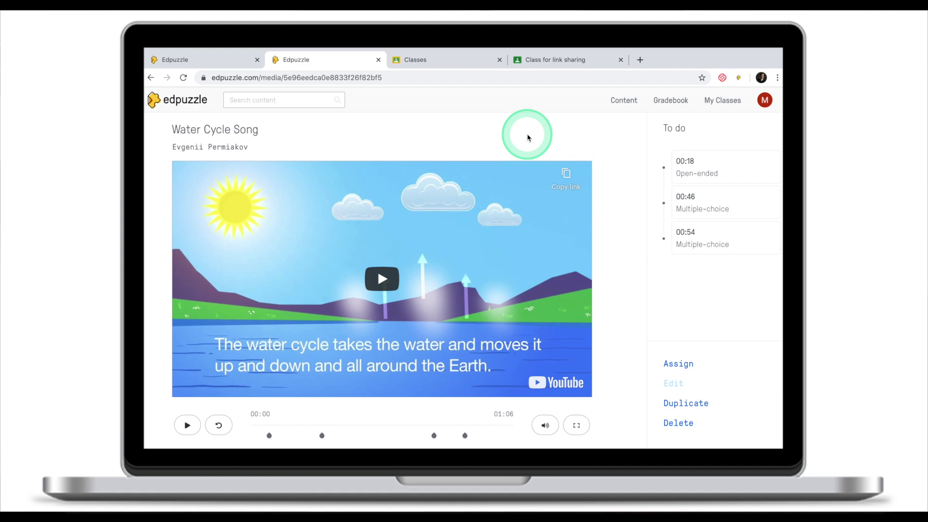
left_click(685, 368)
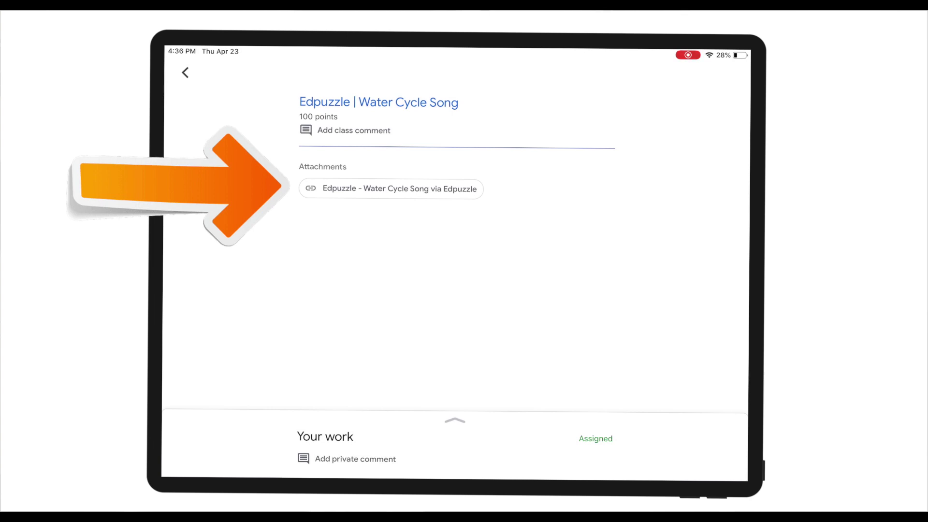
- Open the Water Cycle Song assignment's Edpuzzle attachment from Google Classroom
left_click(391, 189)
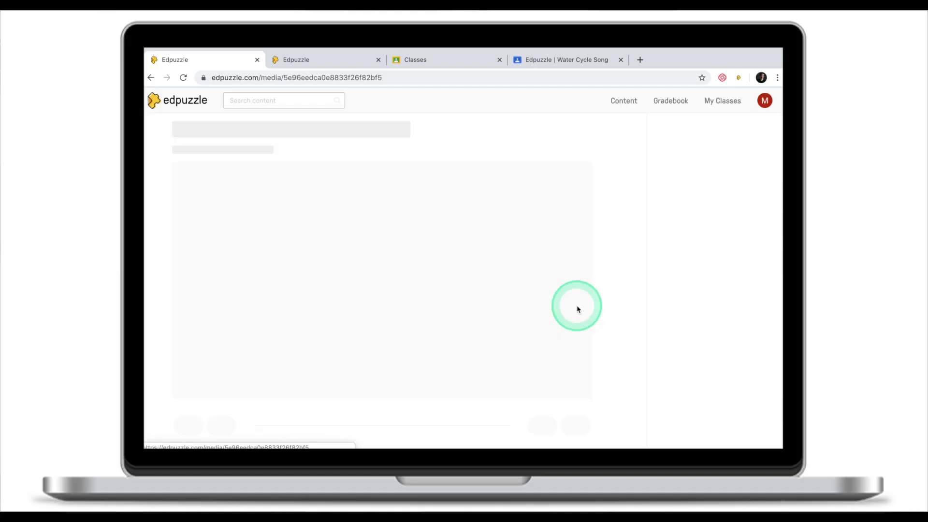
- Bring up the class-assignment options and select EdPuzzle Open Class for Water Cycle Song
left_click(633, 325)
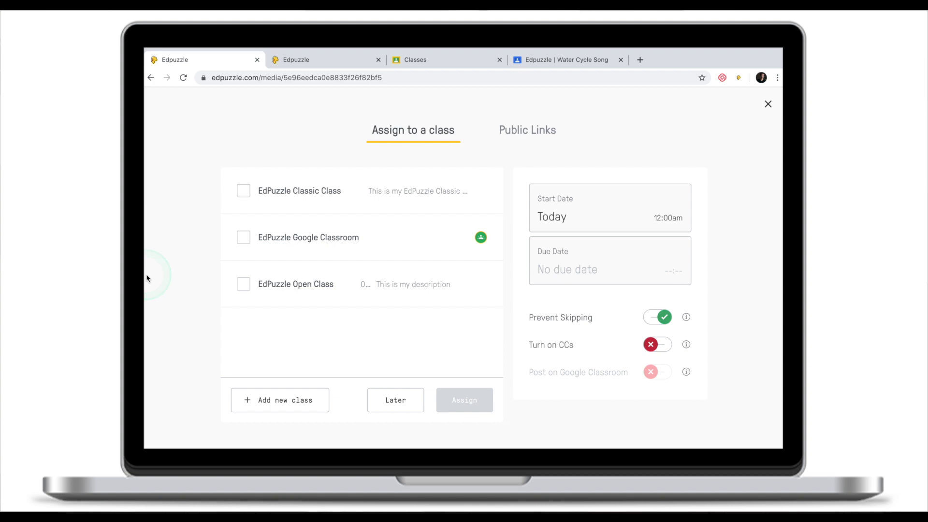
left_click(245, 285)
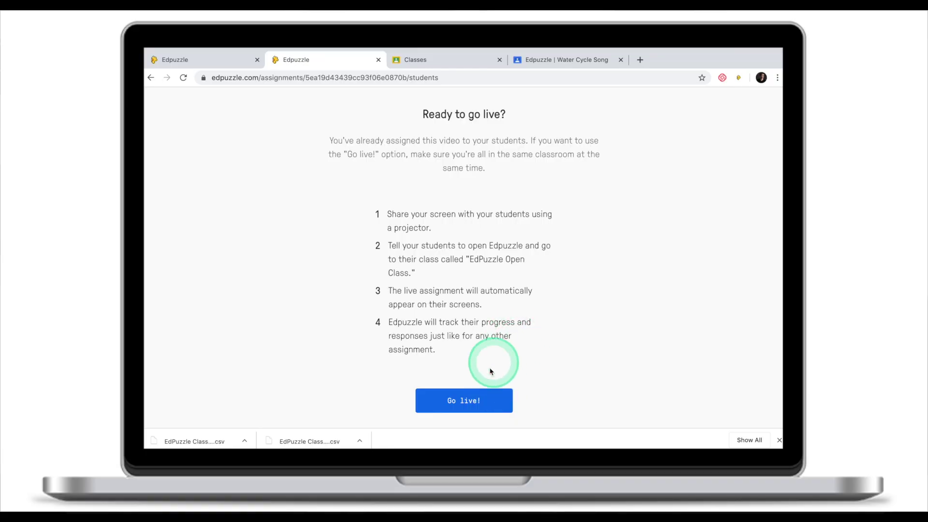
- Go live with the Water Cycle Song assignment to get the open-class join link
left_click(476, 401)
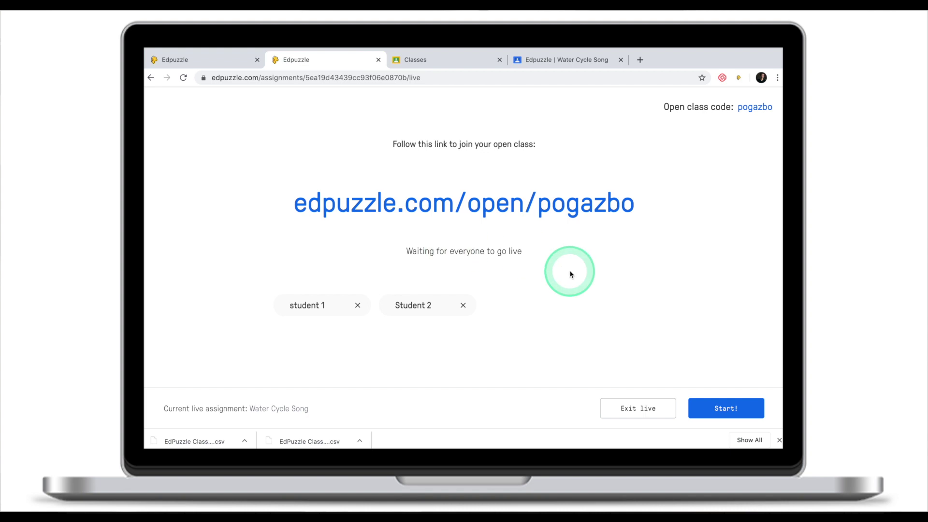
- Start the live video, then submit answer A and answer C from the two student devices
left_click(723, 407)
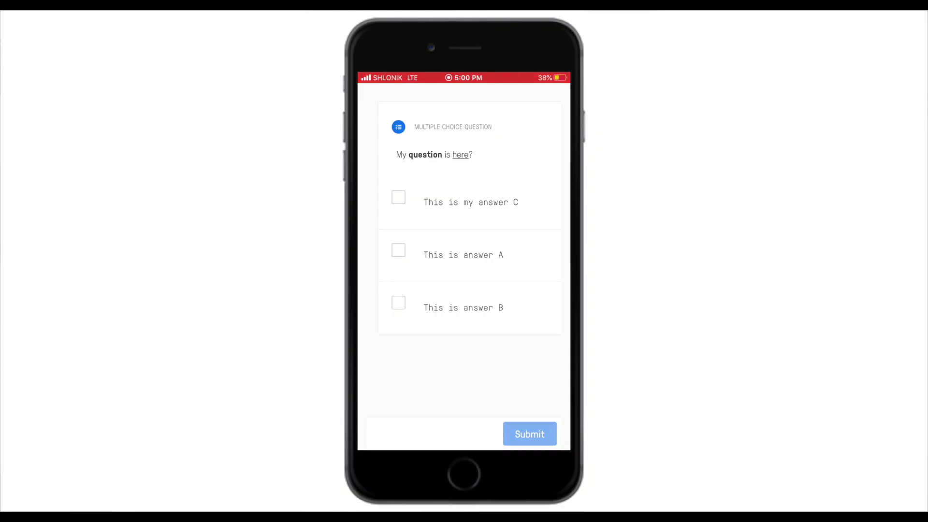
left_click(398, 250)
left_click(530, 433)
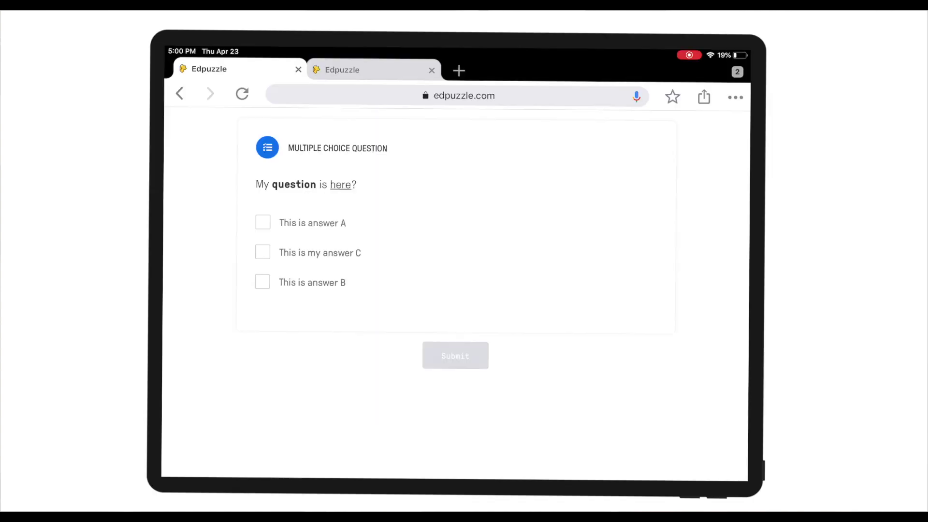
left_click(262, 252)
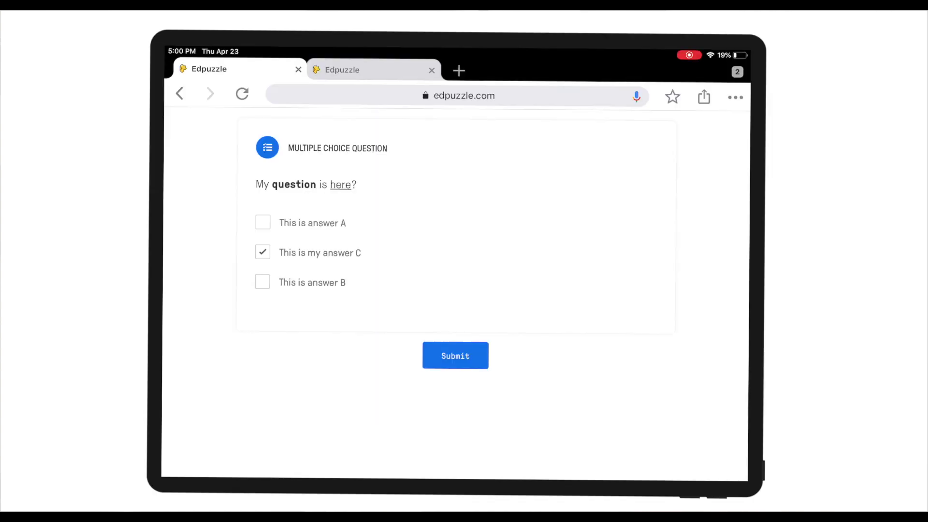
left_click(455, 355)
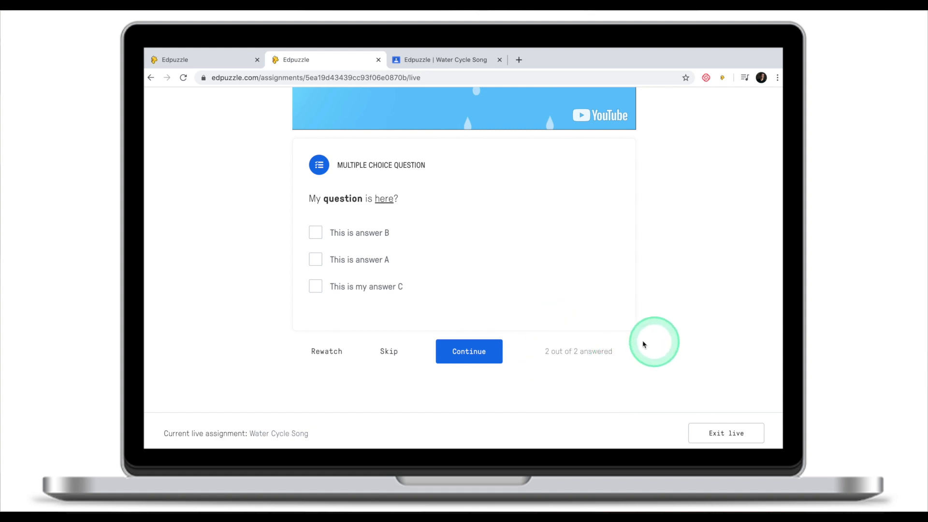
- Continue to the question results and reveal the responses: 50% A, 50% C, 0% B
left_click(489, 348)
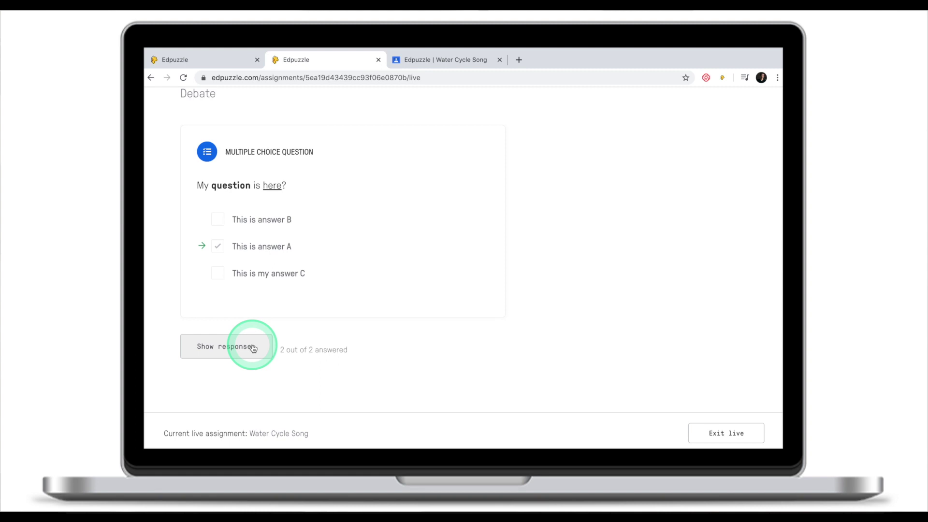
left_click(247, 342)
scroll(375, 272, "down", 3)
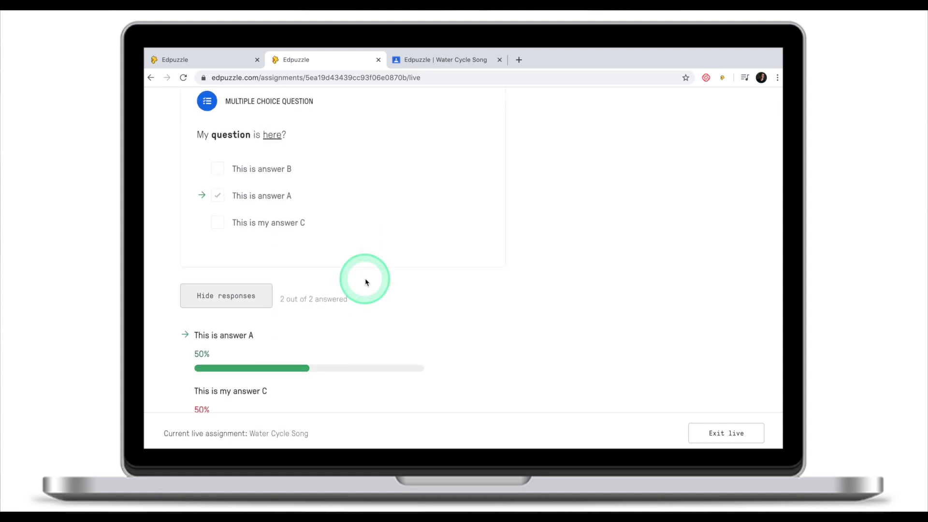